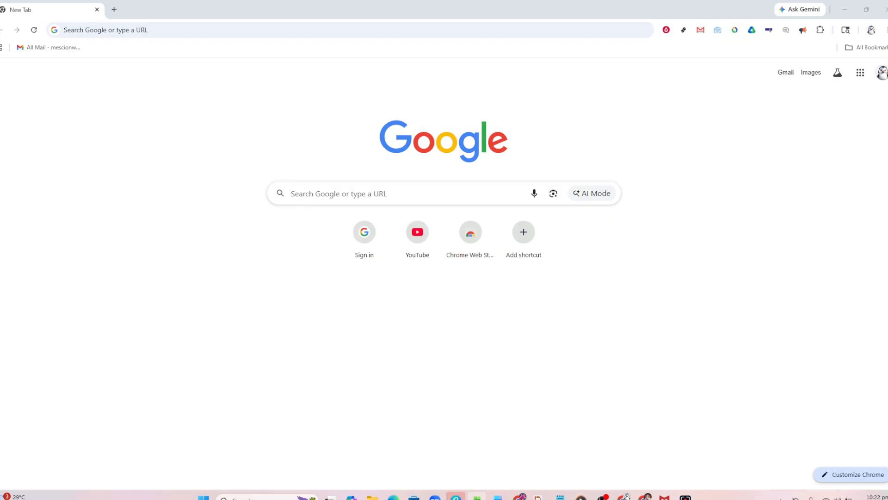
Step: Switch to the Excel workbook and examine the ROUNDUP formula's number and digits arguments in cell A1 of Sheet2
{"action": "left_click", "coordinate": [477, 498]}
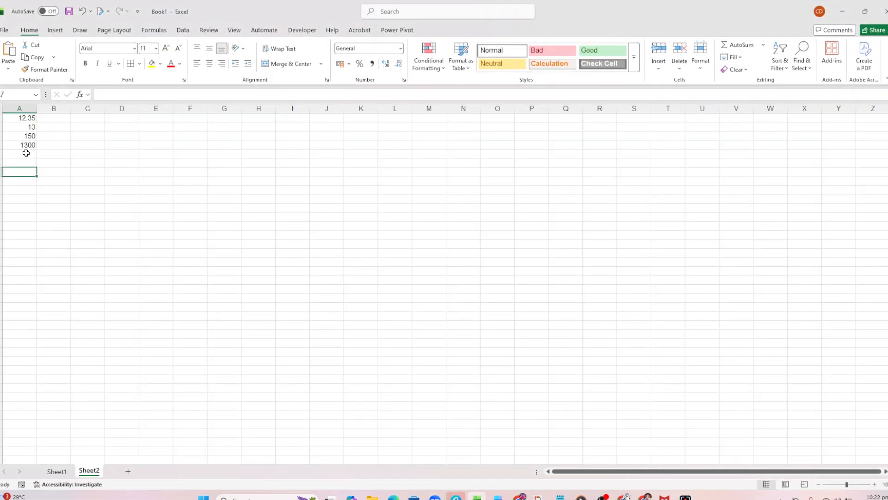
{"action": "left_click", "coordinate": [19, 117]}
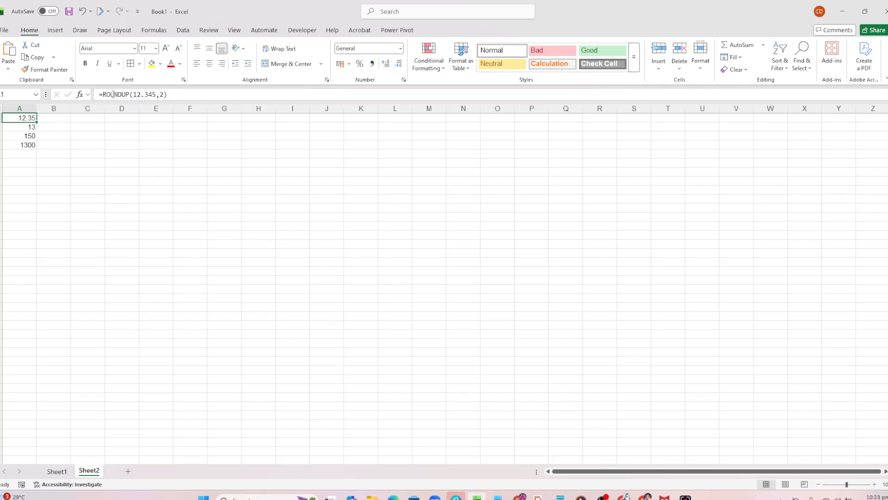
{"action": "left_click", "coordinate": [138, 94]}
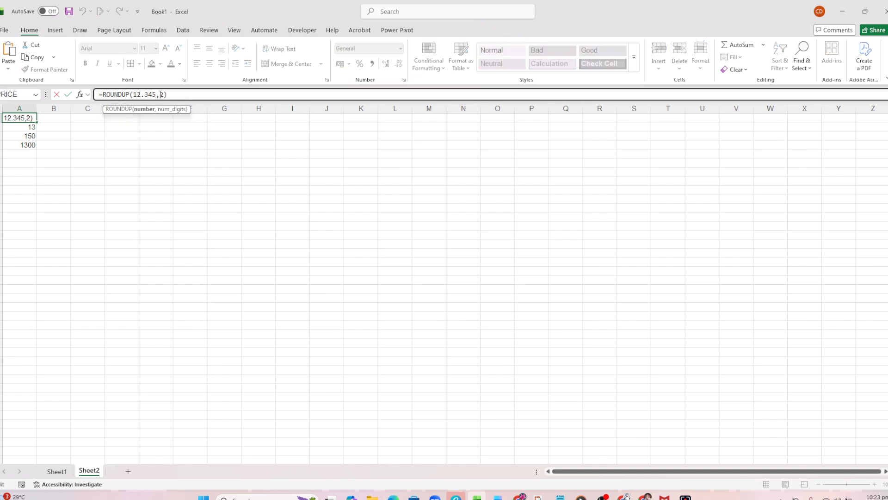
{"action": "left_click", "coordinate": [160, 95]}
{"action": "left_click", "coordinate": [179, 92]}
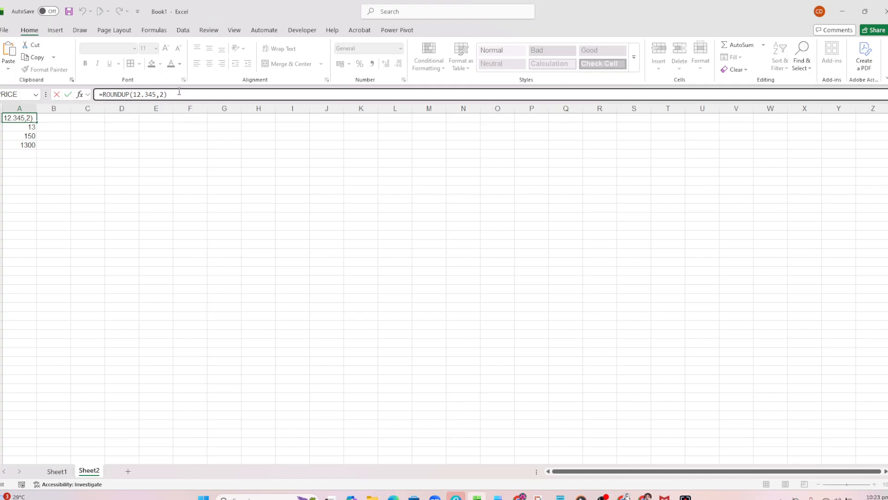
{"action": "key", "text": "Return"}
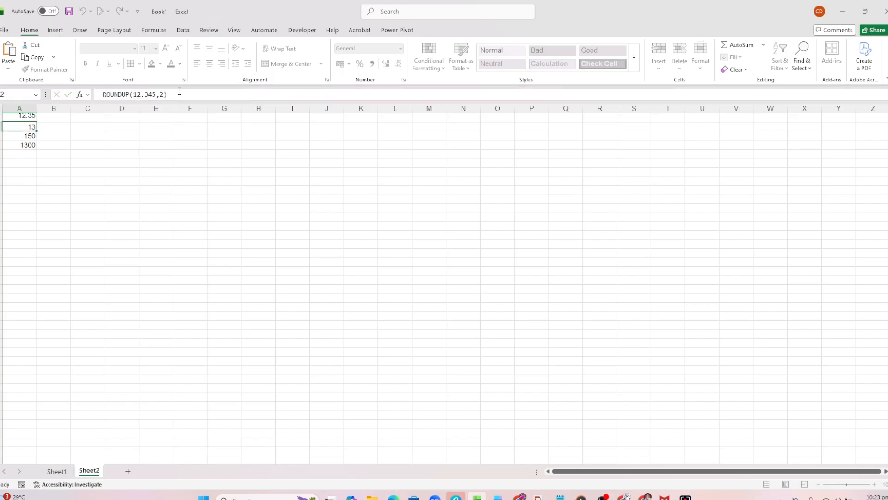
Step: Open the formula in cell A2 for inspection and leave it unedited
{"action": "double_click", "coordinate": [17, 127]}
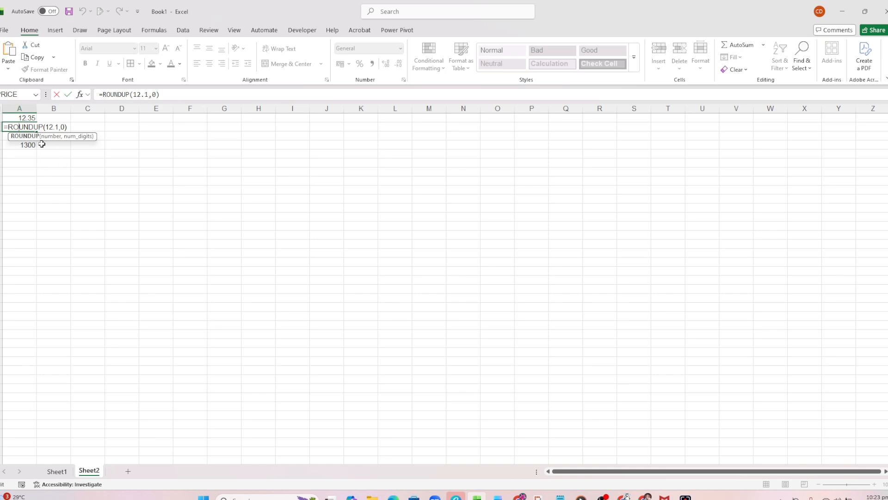
{"action": "left_click", "coordinate": [9, 126]}
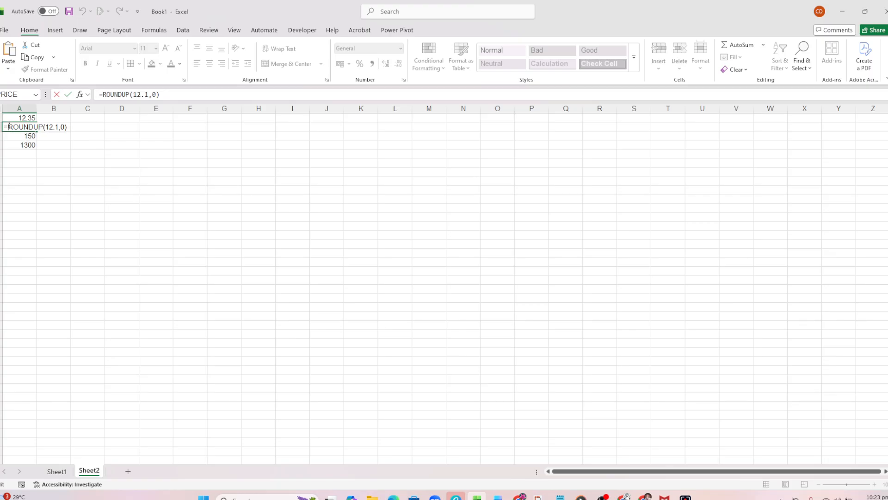
{"action": "key", "text": "Return"}
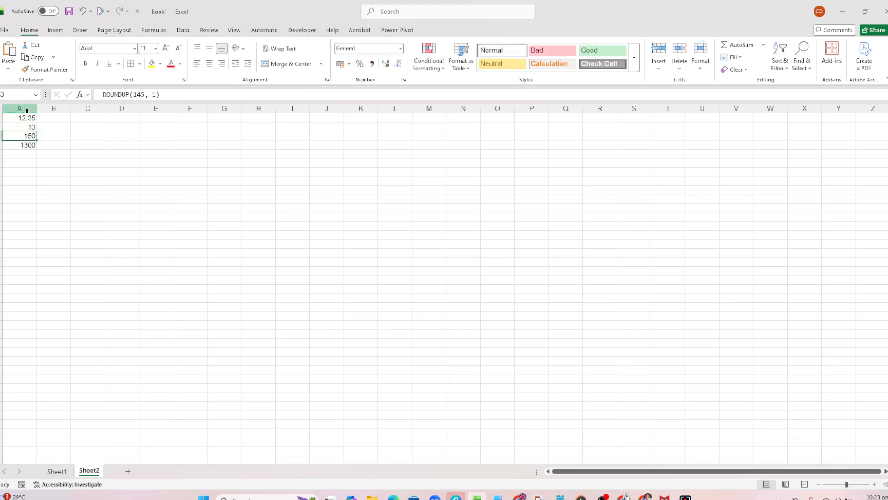
Step: Review the ROUNDUP formulas in cells A1 and A2 again, comparing their digits arguments
{"action": "double_click", "coordinate": [23, 118]}
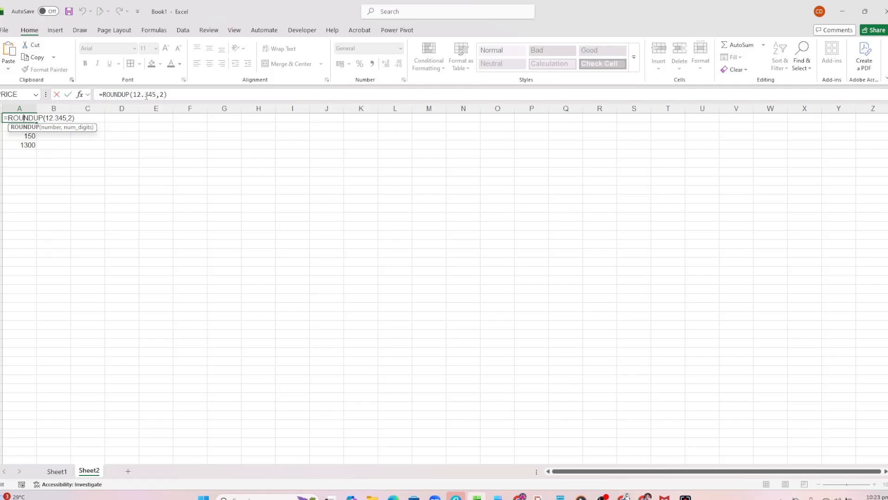
{"action": "left_click", "coordinate": [188, 94]}
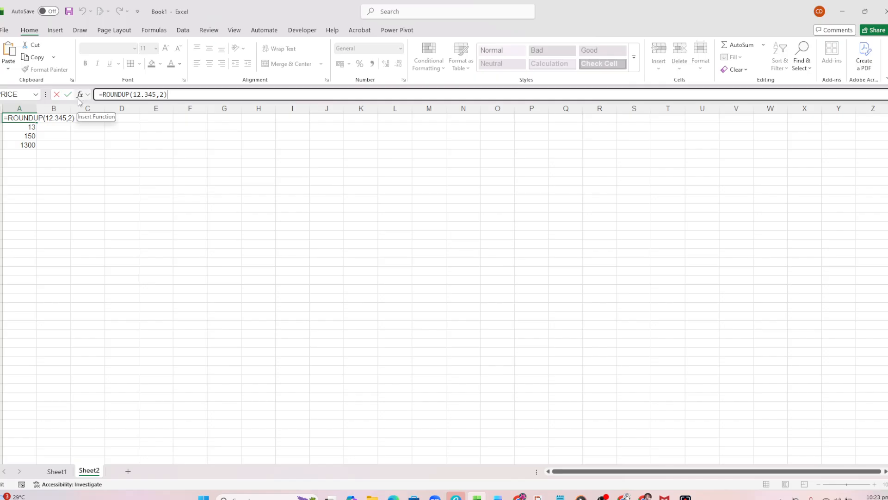
{"action": "key", "text": "Return"}
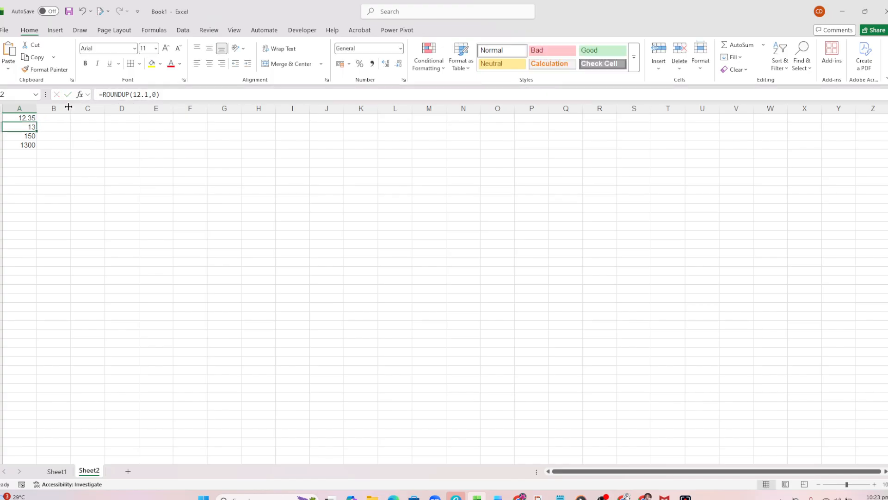
{"action": "double_click", "coordinate": [24, 127]}
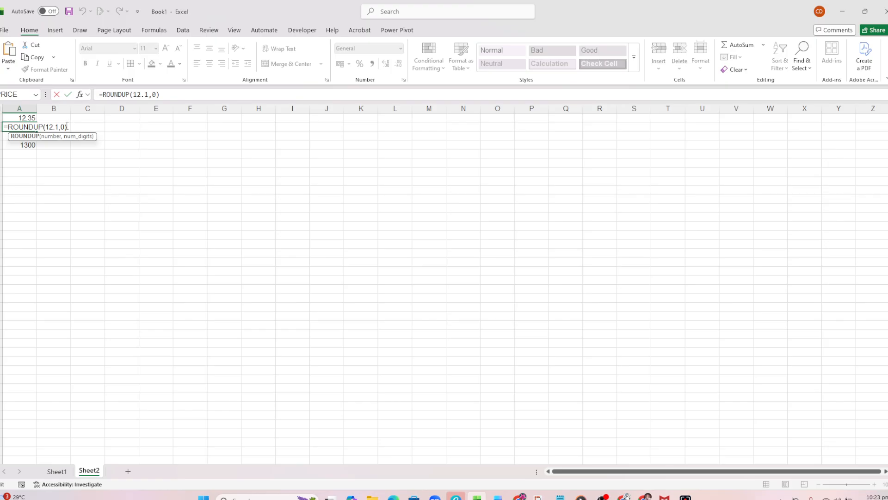
{"action": "left_click", "coordinate": [67, 126]}
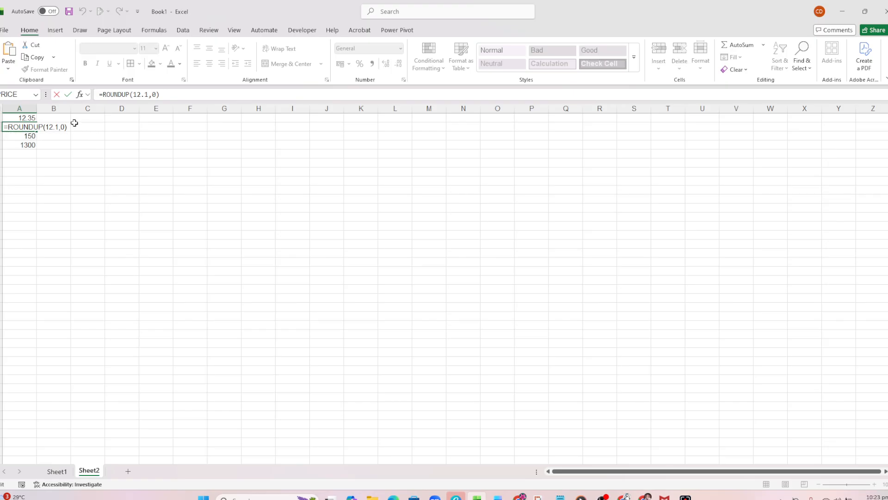
{"action": "key", "text": "Return"}
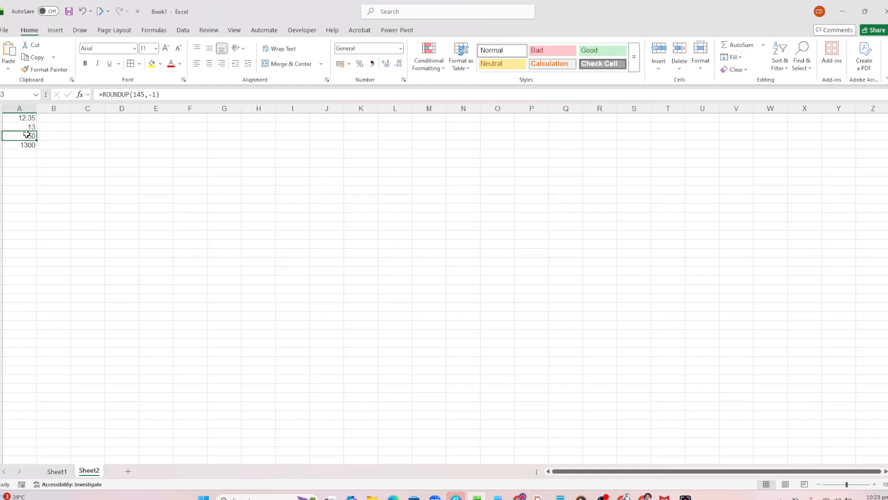
Step: Examine the ROUNDUP formulas with negative digits arguments in cells A3 and A4
{"action": "double_click", "coordinate": [27, 134]}
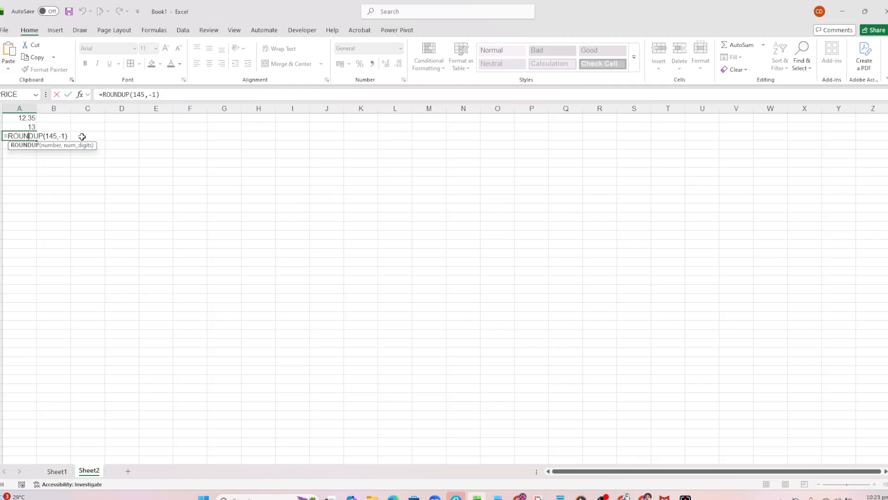
{"action": "left_click", "coordinate": [7, 136]}
{"action": "left_click", "coordinate": [65, 136]}
{"action": "key", "text": "Return"}
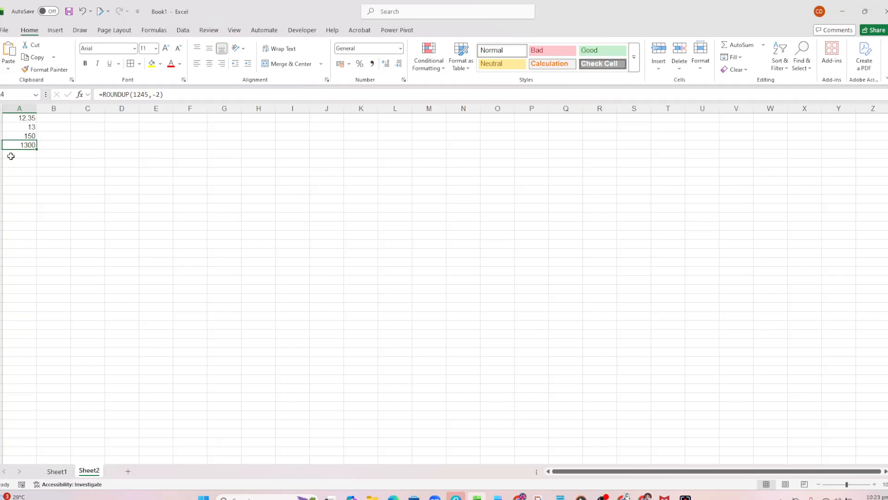
{"action": "double_click", "coordinate": [18, 147]}
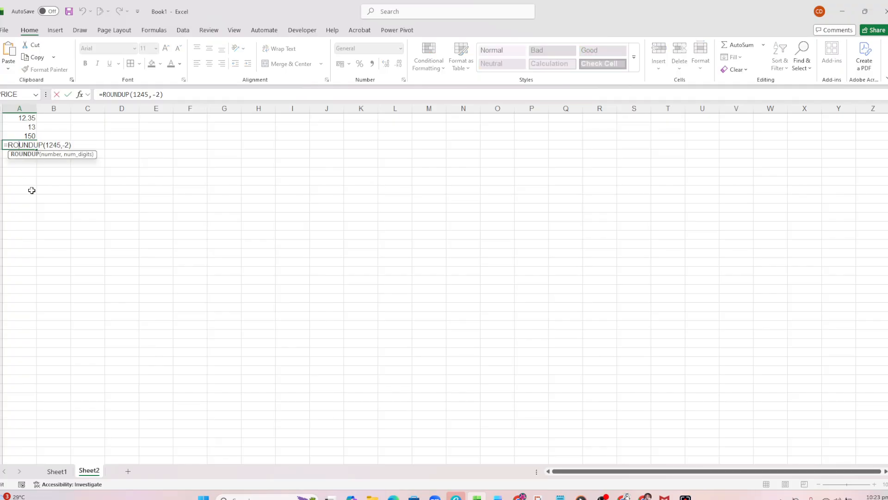
{"action": "left_click", "coordinate": [58, 180]}
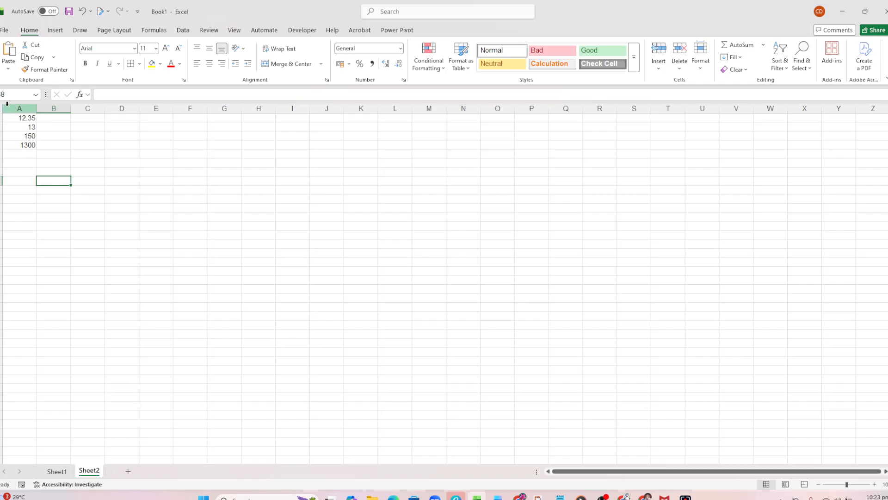
Step: Insert an empty column before column A, which holds the ROUNDUP formulas
{"action": "left_click", "coordinate": [7, 104]}
{"action": "right_click", "coordinate": [7, 106]}
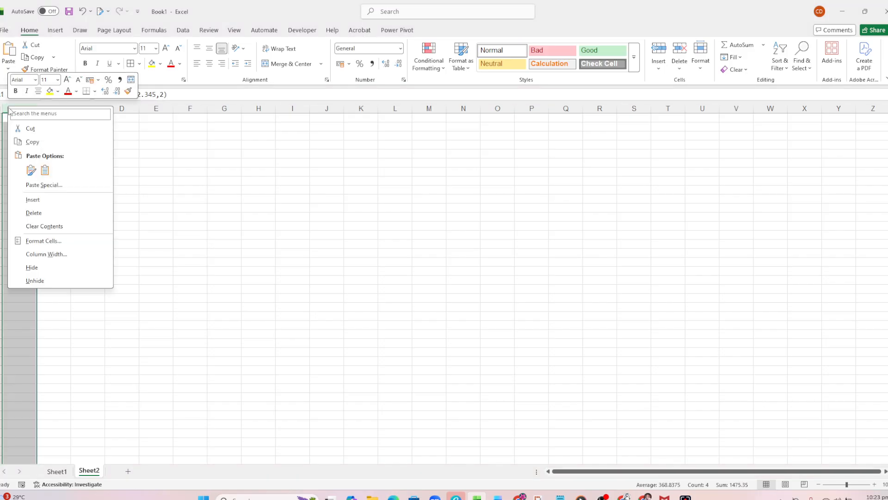
{"action": "left_click", "coordinate": [33, 200]}
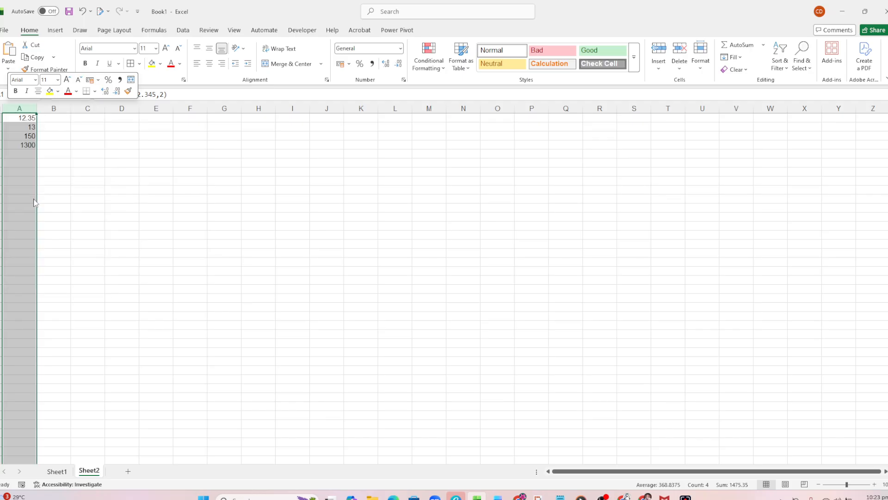
{"action": "left_click", "coordinate": [90, 207]}
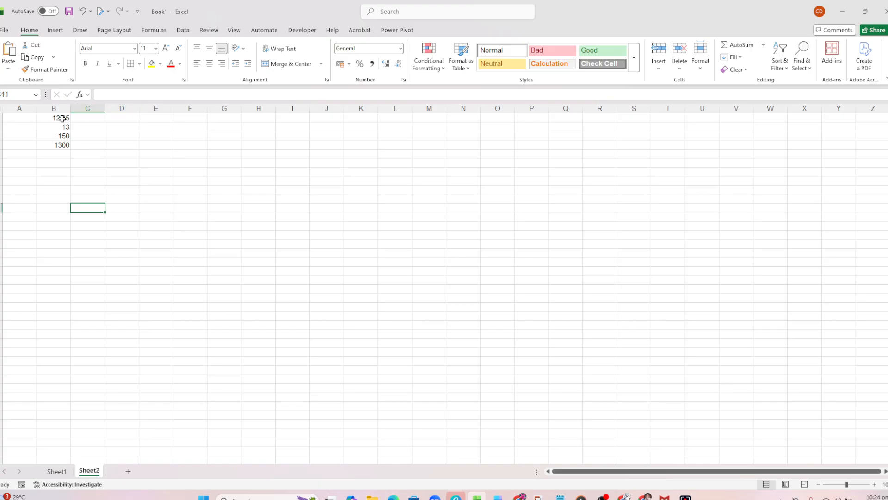
Step: Review the ROUNDUP formulas in cells B1 to B4, comparing each formula with its rounded value
{"action": "left_click", "coordinate": [17, 119]}
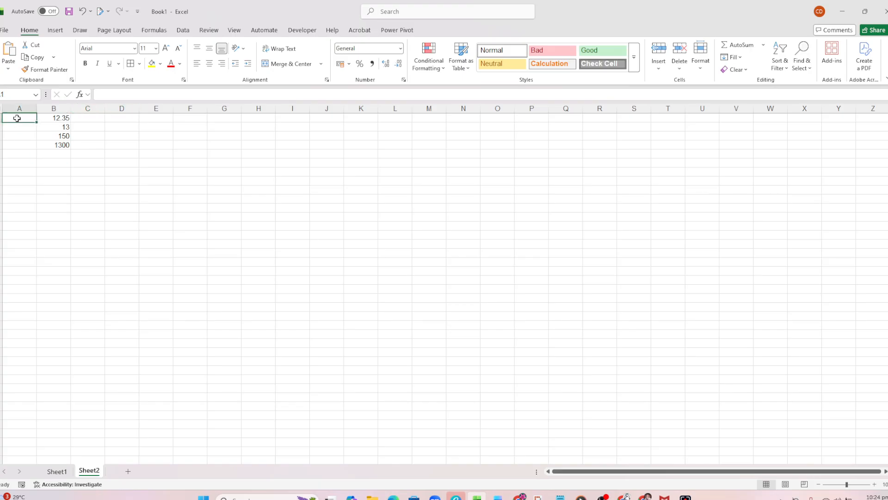
{"action": "double_click", "coordinate": [16, 119]}
{"action": "left_click", "coordinate": [58, 121]}
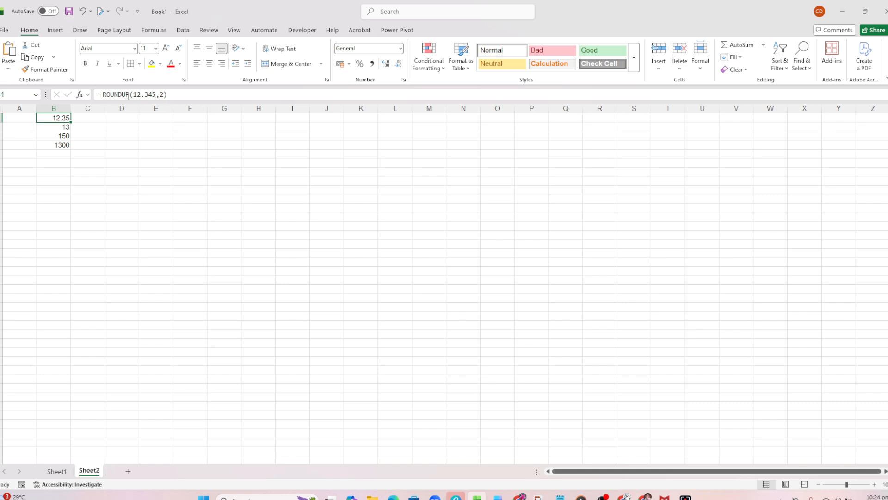
{"action": "left_click", "coordinate": [51, 128]}
{"action": "left_click", "coordinate": [64, 136]}
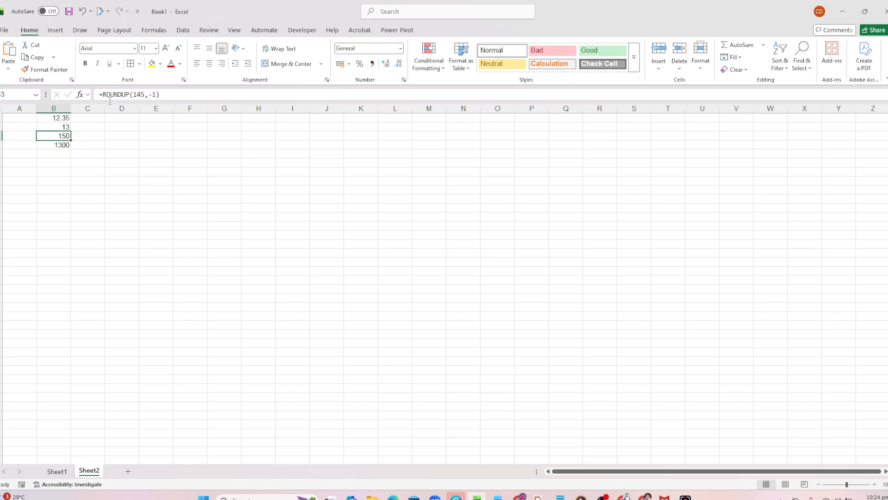
{"action": "left_click", "coordinate": [60, 146]}
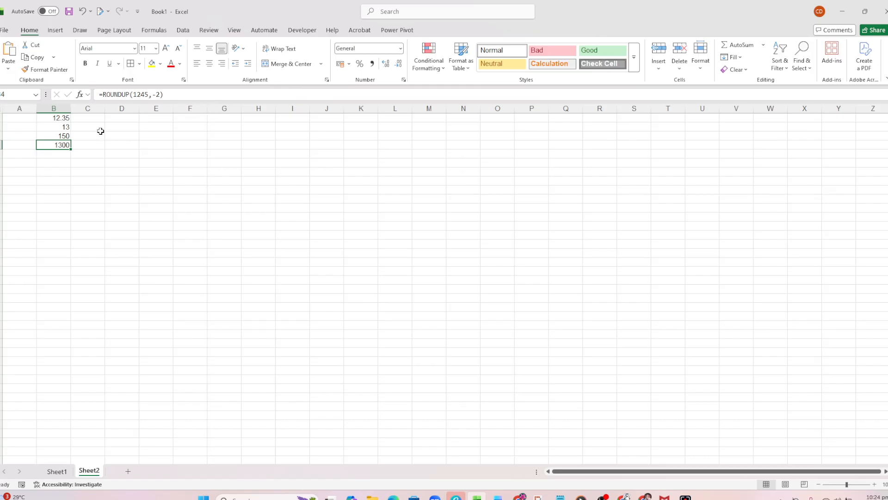
{"action": "left_click", "coordinate": [62, 118]}
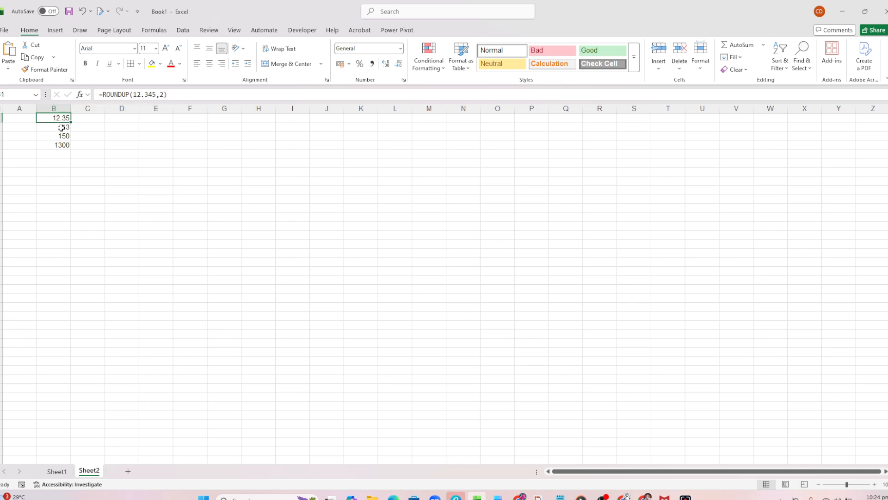
{"action": "left_click", "coordinate": [61, 127]}
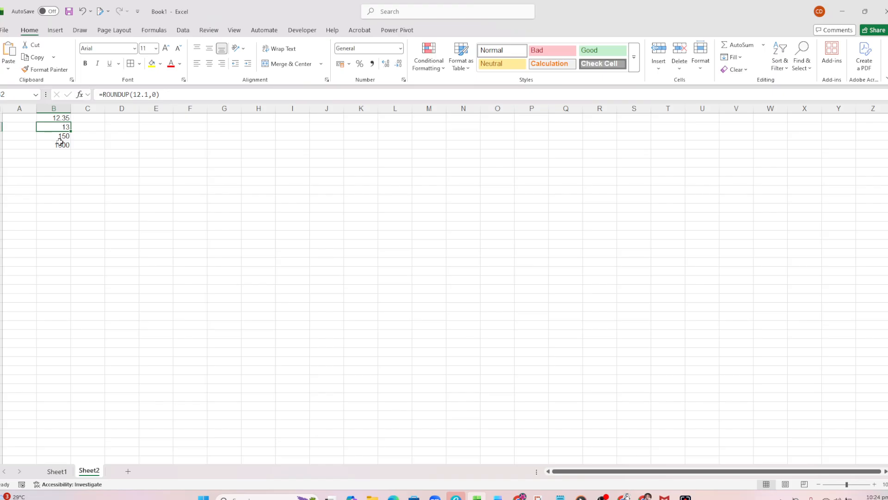
{"action": "left_click", "coordinate": [60, 143]}
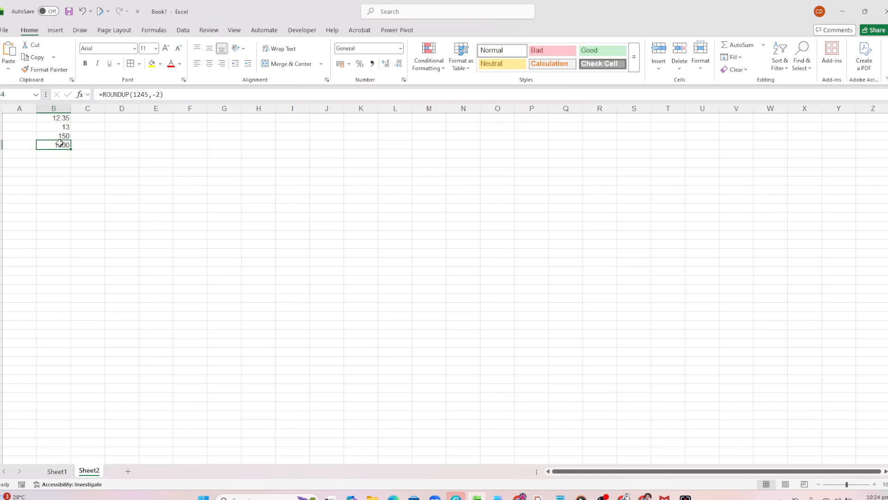